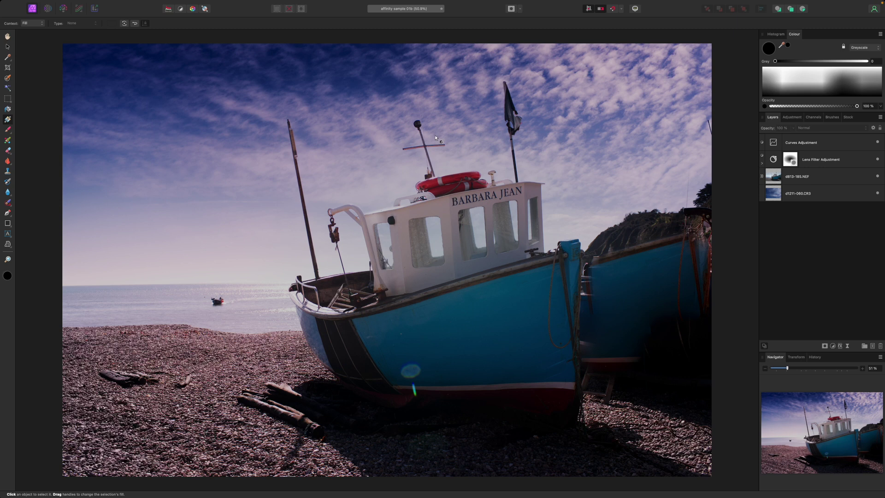
# Merge visible layers into one new pixel layer and select the Curves, Lens Filter and image layers to remove.
pyautogui.moveTo(109, 2)
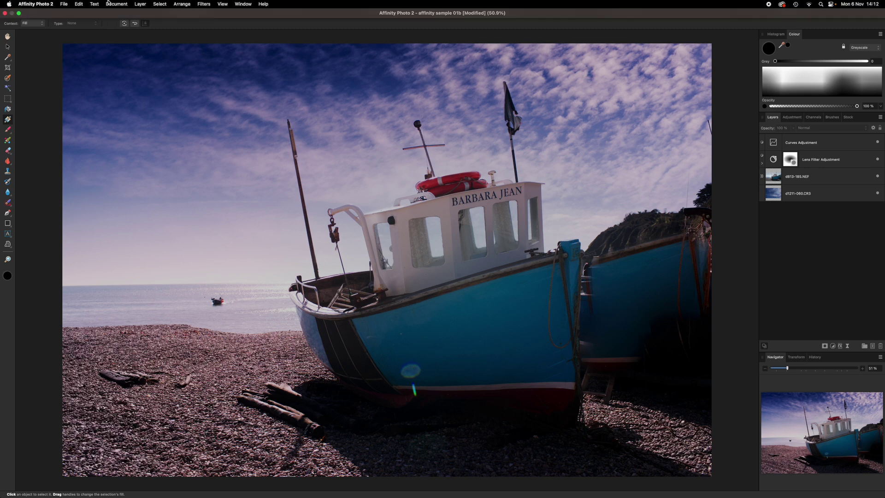
pyautogui.click(140, 5)
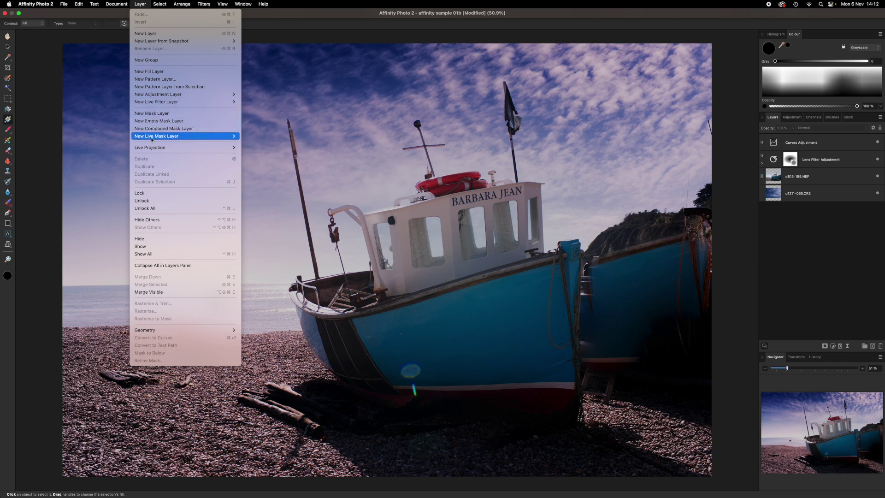
pyautogui.click(160, 292)
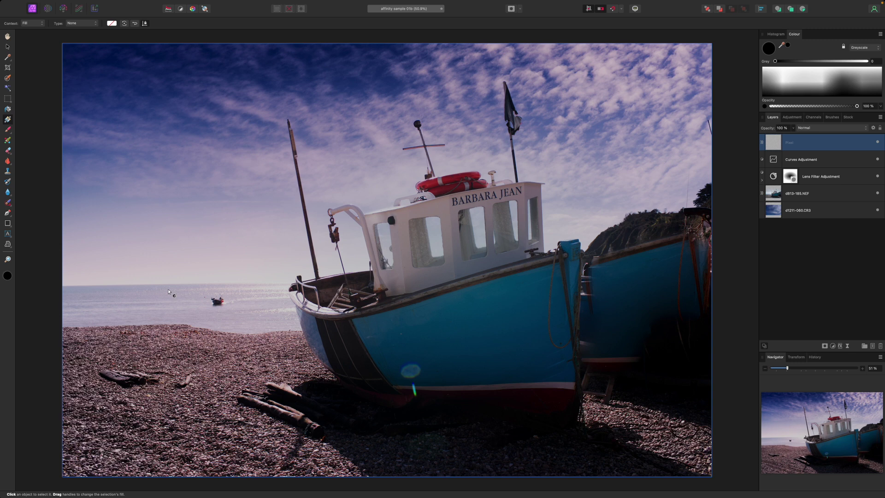
pyautogui.click(841, 164)
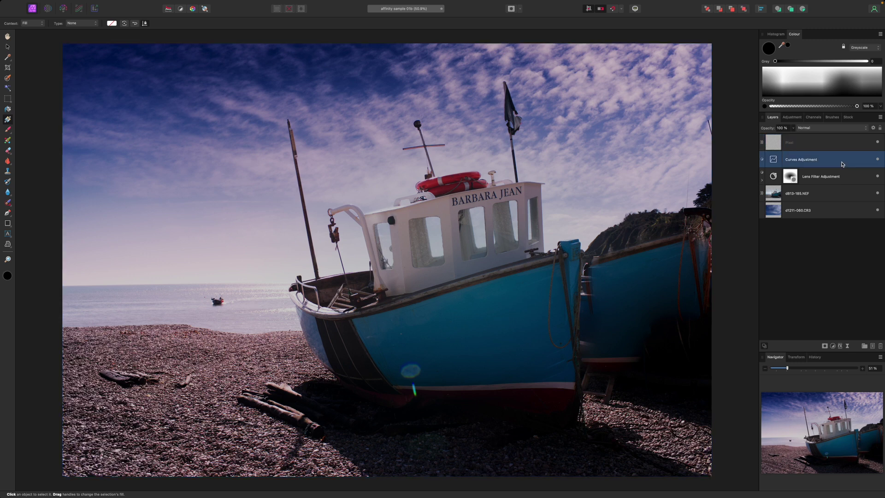
pyautogui.keyDown('shift'); pyautogui.click(833, 211); pyautogui.keyUp('shift')
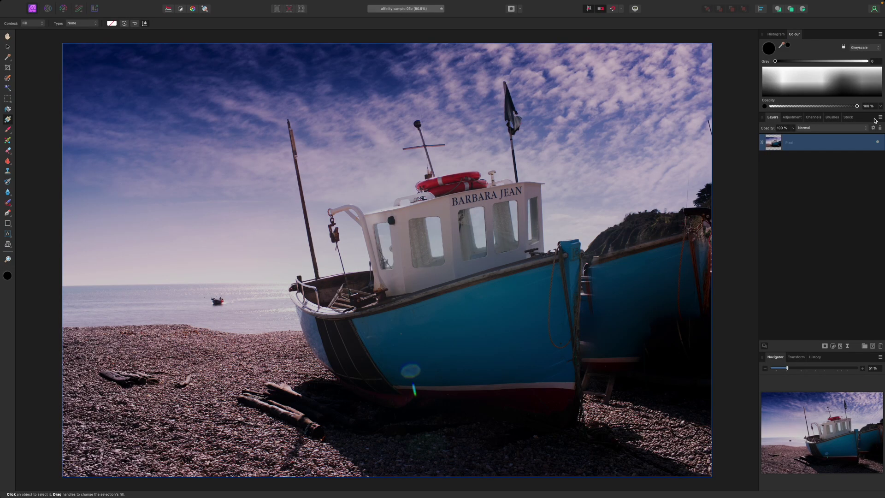
# Search Pixabay in the Stock panel for 'female portrait' and scroll through the results.
pyautogui.click(848, 117)
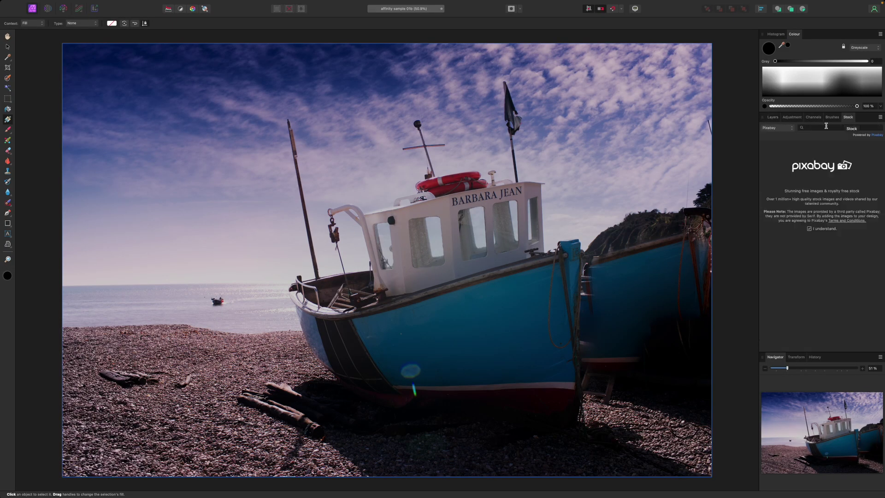
pyautogui.click(787, 128)
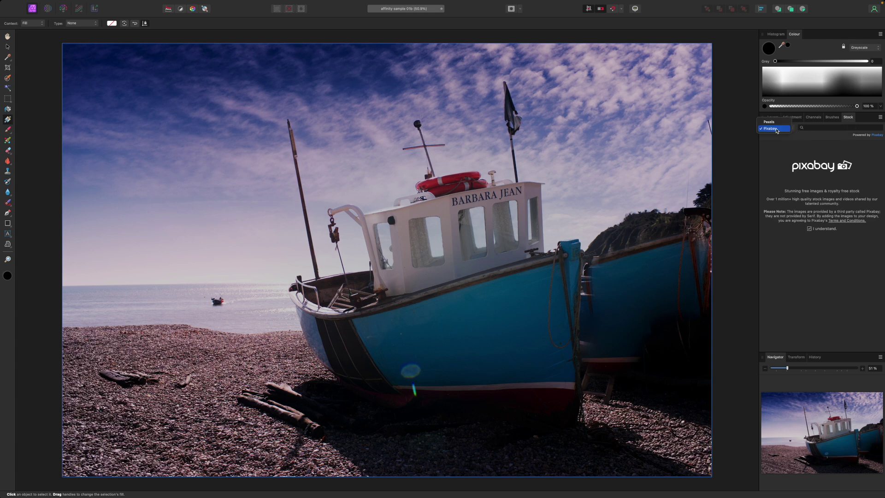
pyautogui.click(777, 129)
pyautogui.click(826, 128)
pyautogui.write('female portrait')
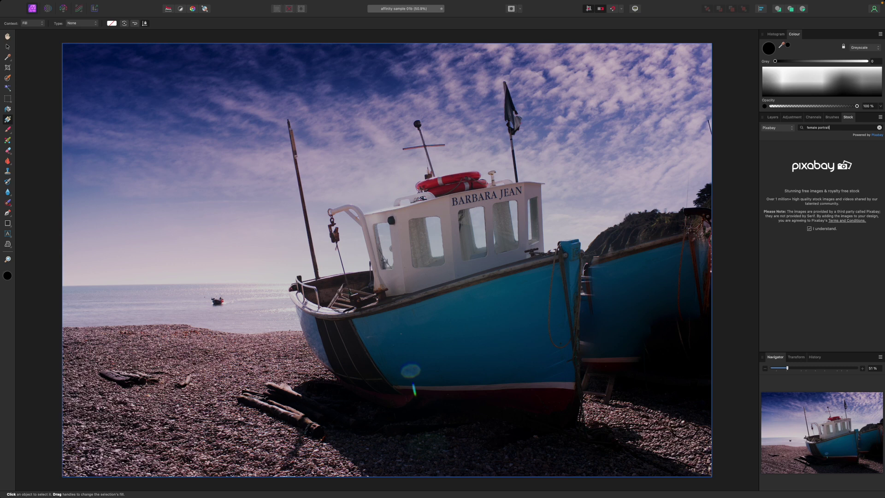
pyautogui.press('Return')
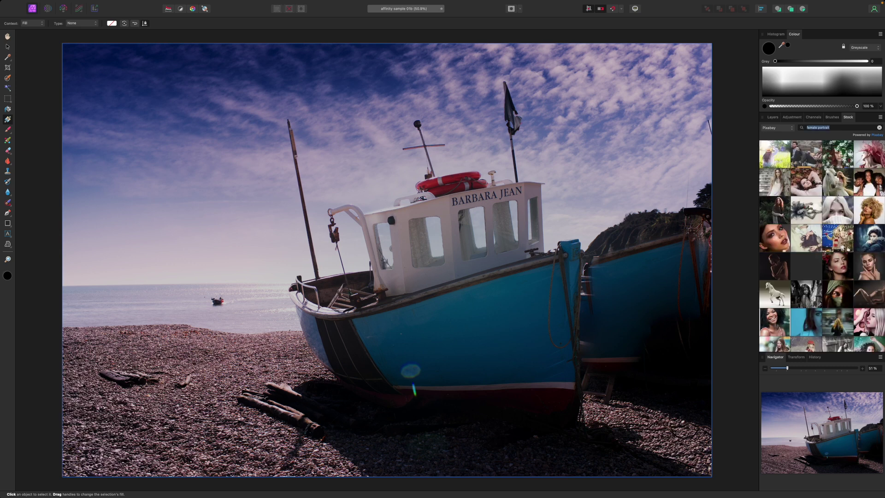
pyautogui.scroll(-6, 818, 303)
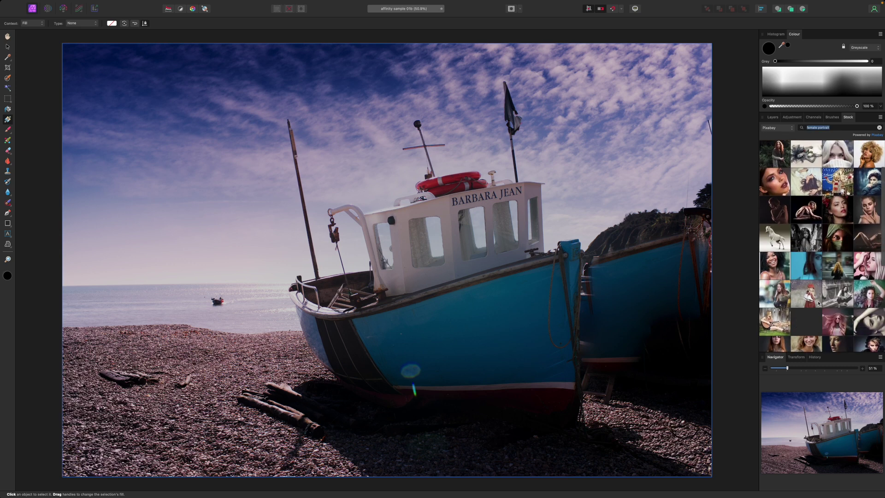
pyautogui.scroll(-5, 818, 303)
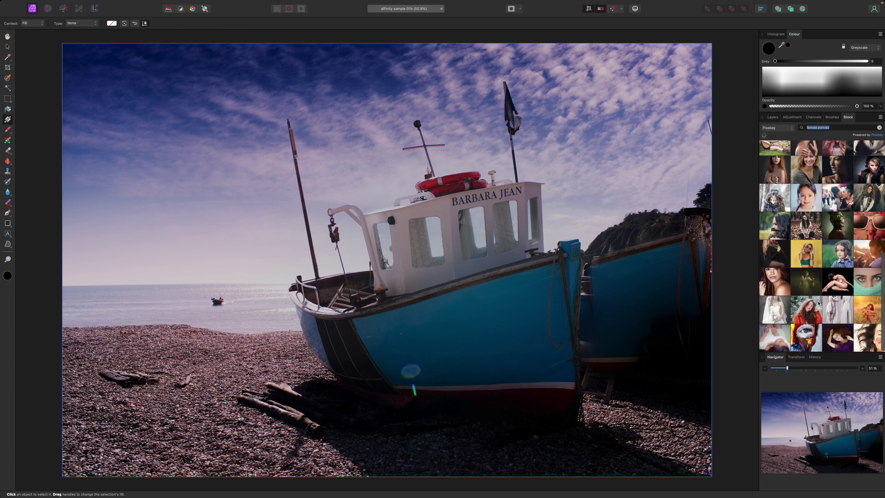
# Drop a Pixabay female portrait onto the photo's left side, enlarge it and tilt it about −13°.
pyautogui.moveTo(807, 234); pyautogui.dragTo(421, 243)
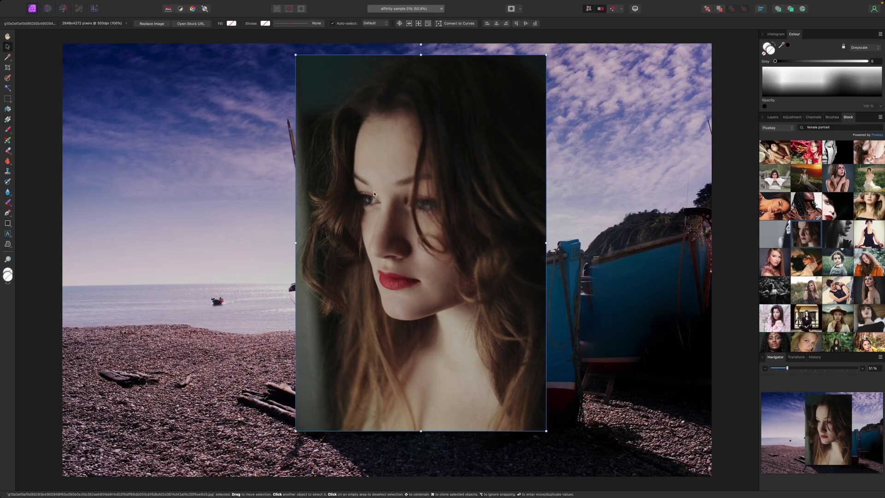
pyautogui.moveTo(422, 251); pyautogui.dragTo(201, 256)
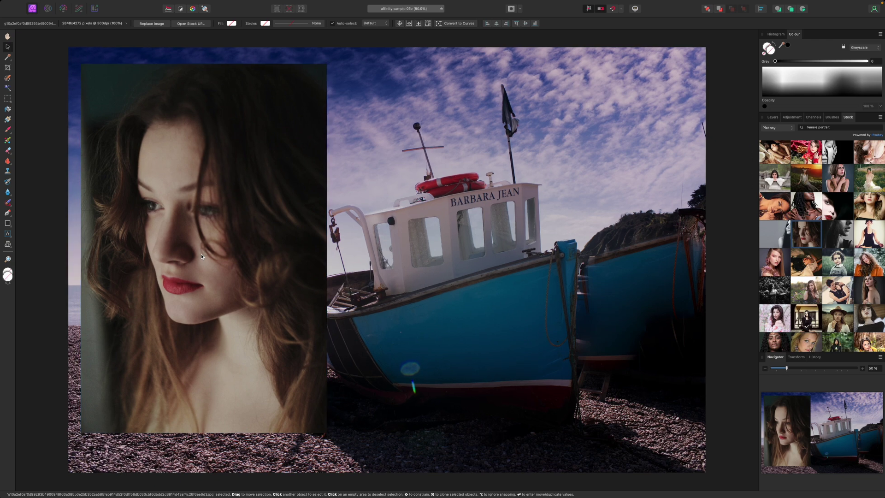
pyautogui.press('super+minus')
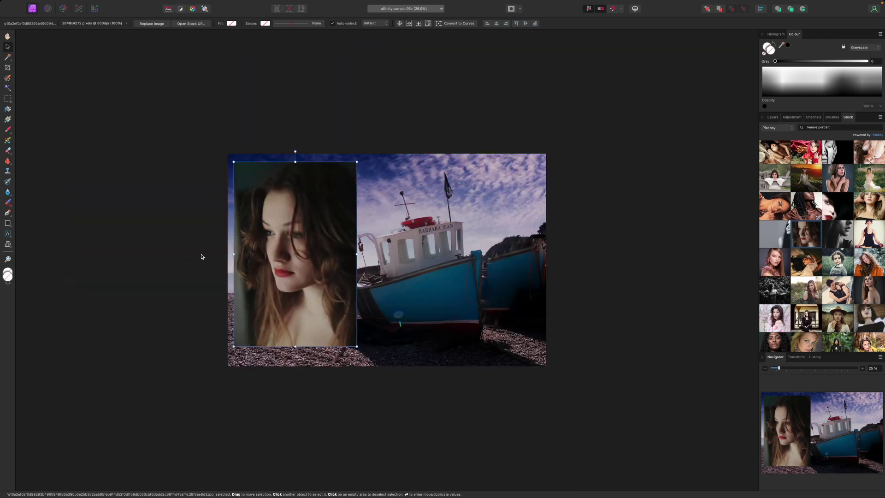
pyautogui.moveTo(234, 162); pyautogui.dragTo(225, 149)
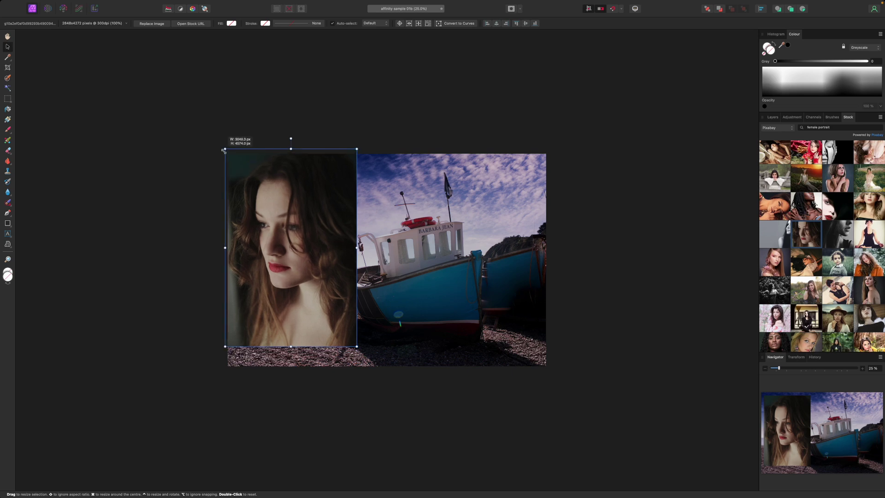
pyautogui.moveTo(358, 347); pyautogui.dragTo(372, 370)
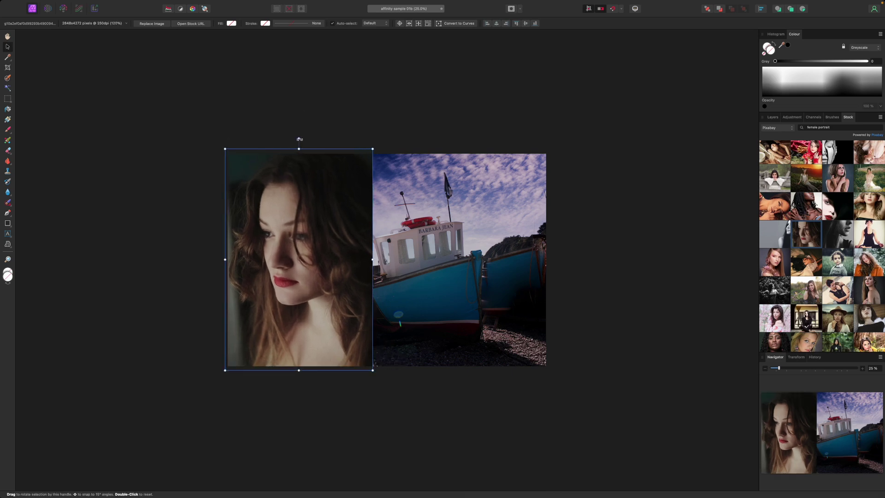
pyautogui.moveTo(299, 139); pyautogui.dragTo(326, 143)
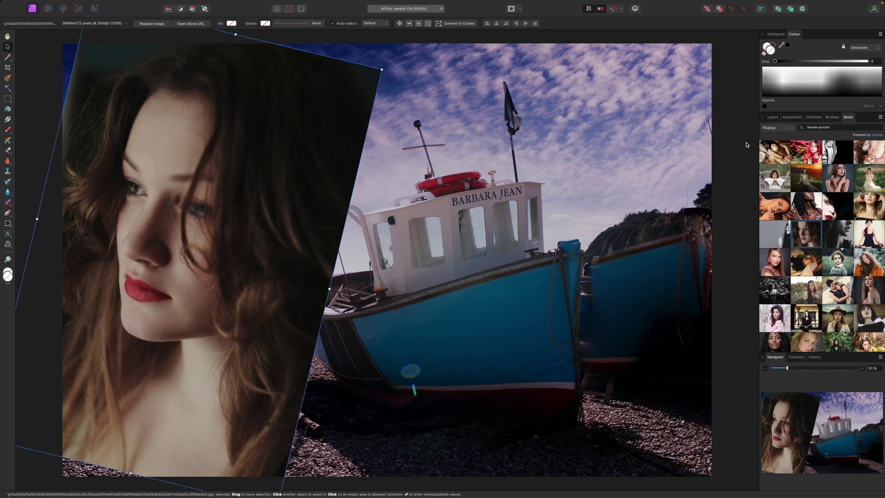
pyautogui.click(772, 117)
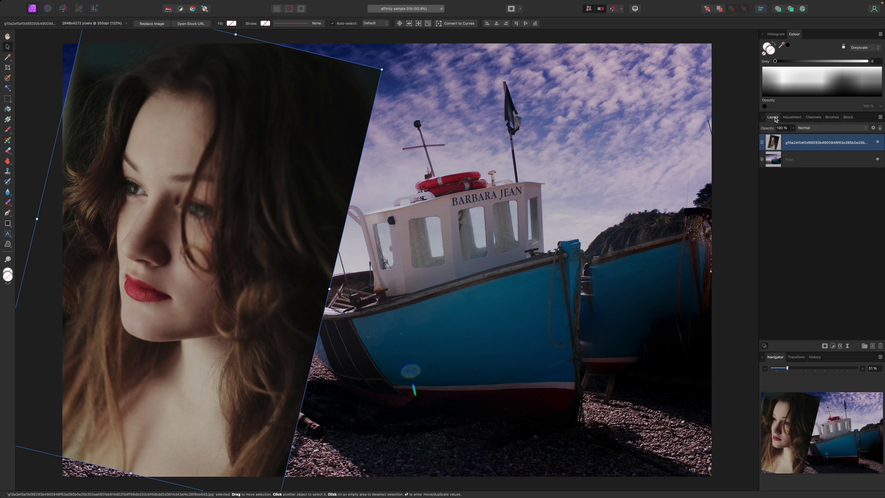
# Set the portrait layer to Linear Light blend mode at about 78% opacity.
pyautogui.click(809, 129)
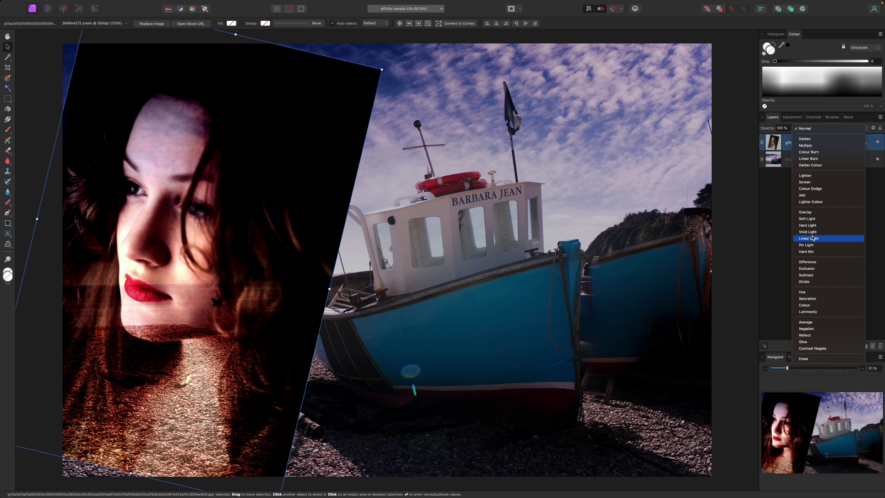
pyautogui.click(812, 238)
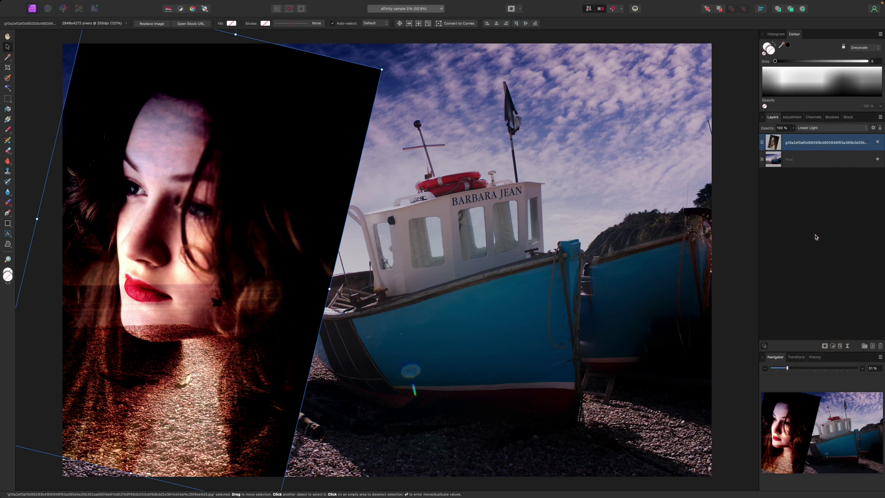
pyautogui.click(794, 129)
pyautogui.moveTo(793, 136); pyautogui.dragTo(778, 139)
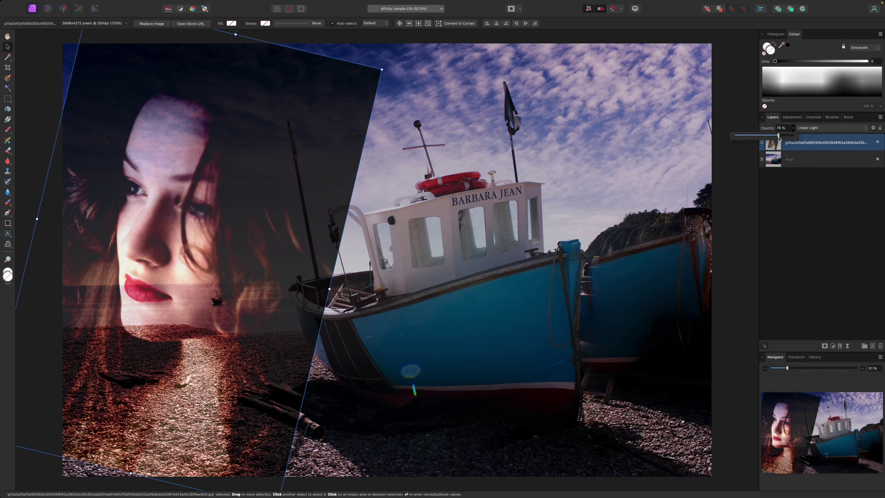
pyautogui.click(781, 205)
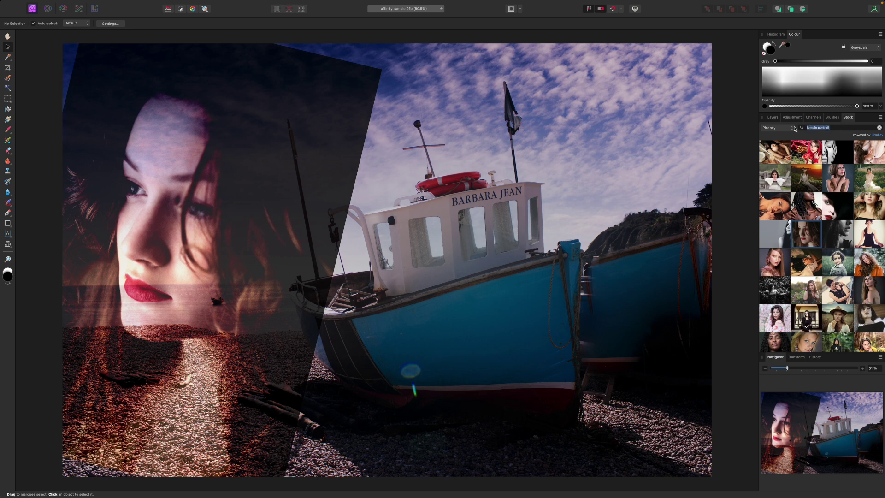
# Search Pixabay for texture images and drop a wooden-board texture onto the canvas.
pyautogui.write('texture')
pyautogui.press('Return')
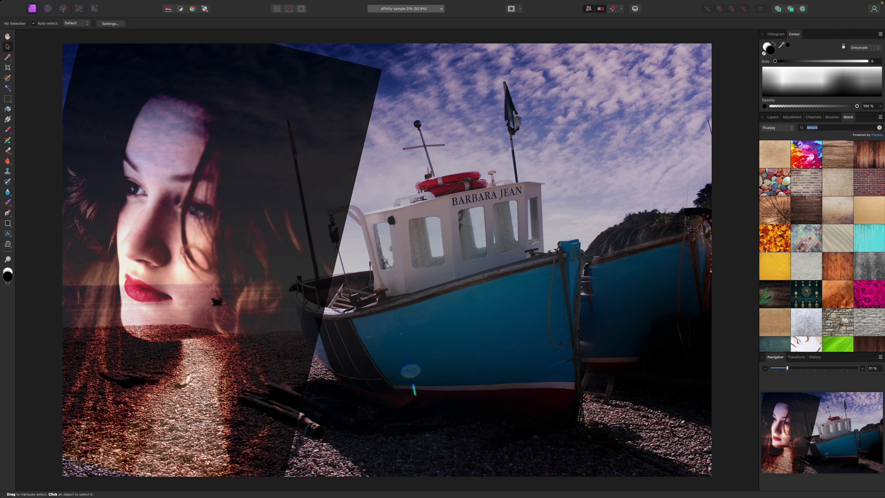
pyautogui.scroll(-5, 871, 232)
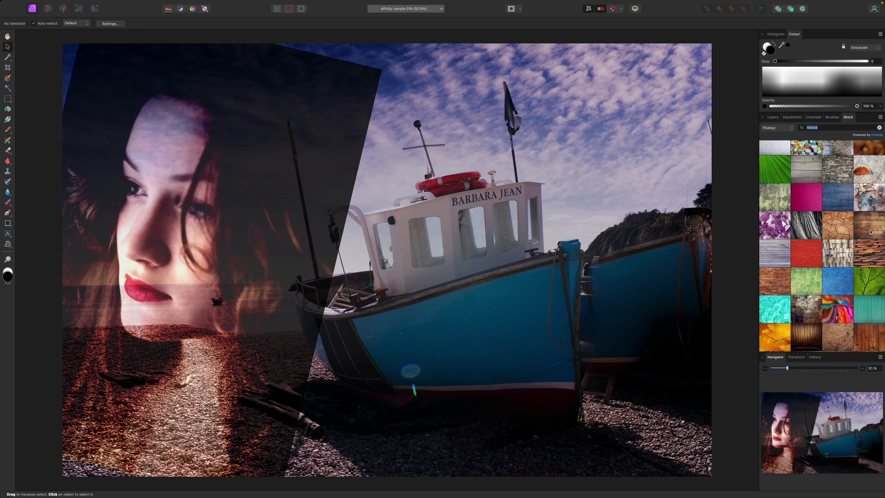
pyautogui.moveTo(871, 231); pyautogui.dragTo(375, 227)
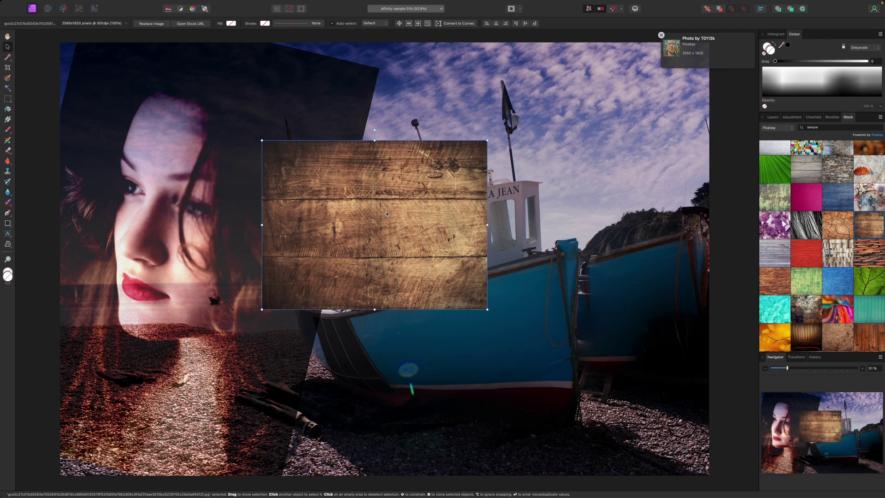
# Stretch the wood texture with its corner handles until it covers the whole beach photo.
pyautogui.scroll(2, 386, 211)
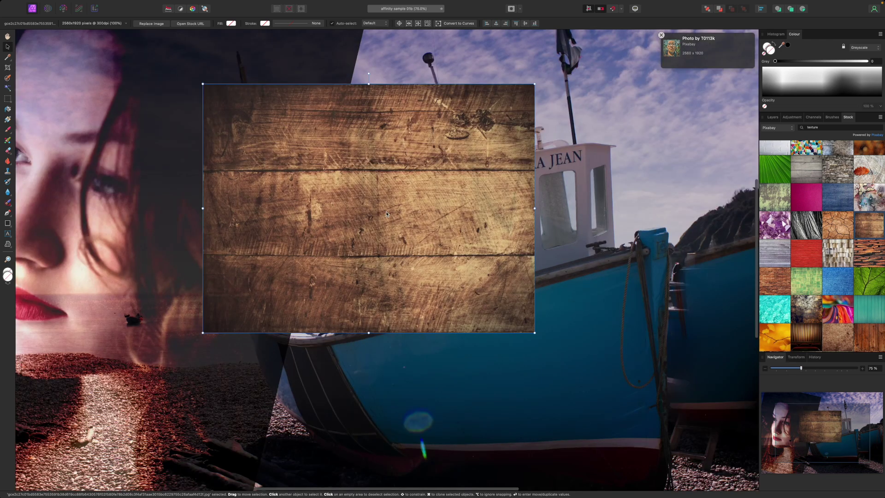
pyautogui.scroll(-2, 386, 213)
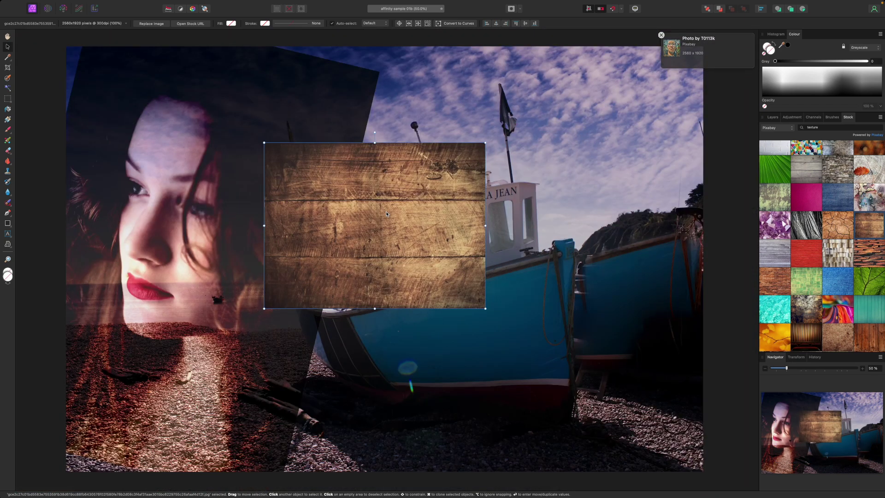
pyautogui.scroll(-2, 386, 211)
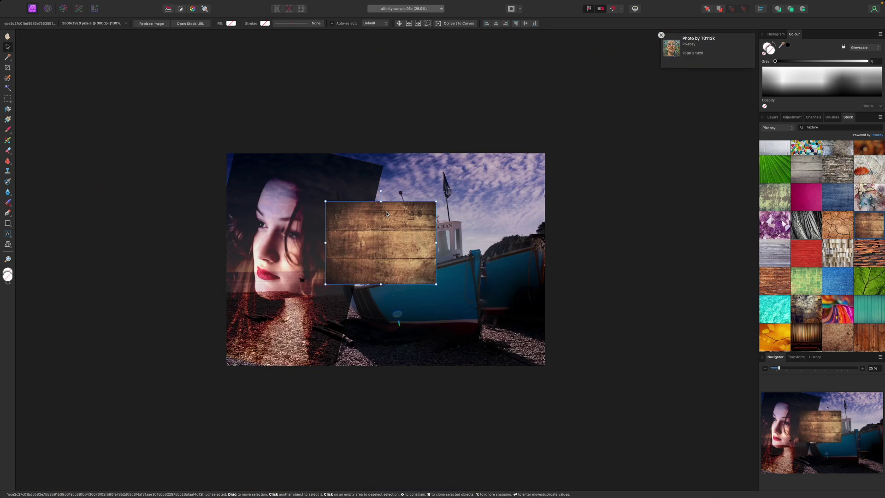
pyautogui.hscroll(-2, 378, 207)
pyautogui.moveTo(362, 202); pyautogui.dragTo(233, 158)
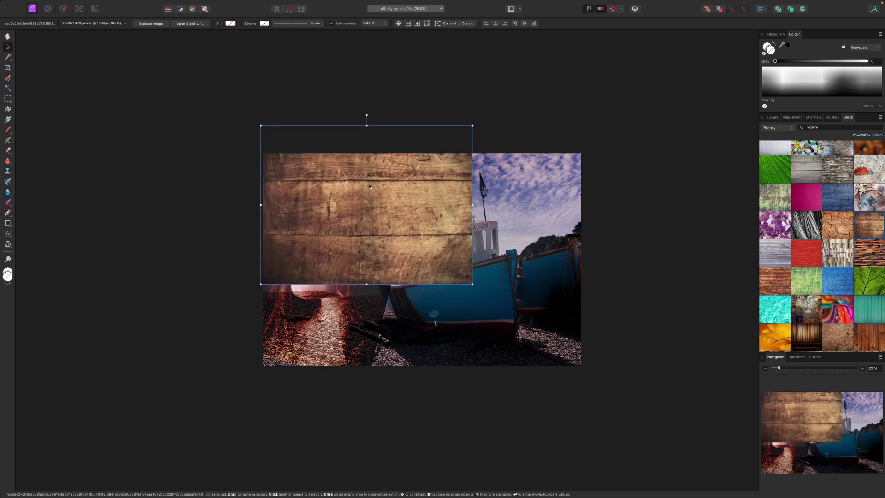
pyautogui.moveTo(410, 219); pyautogui.dragTo(408, 237)
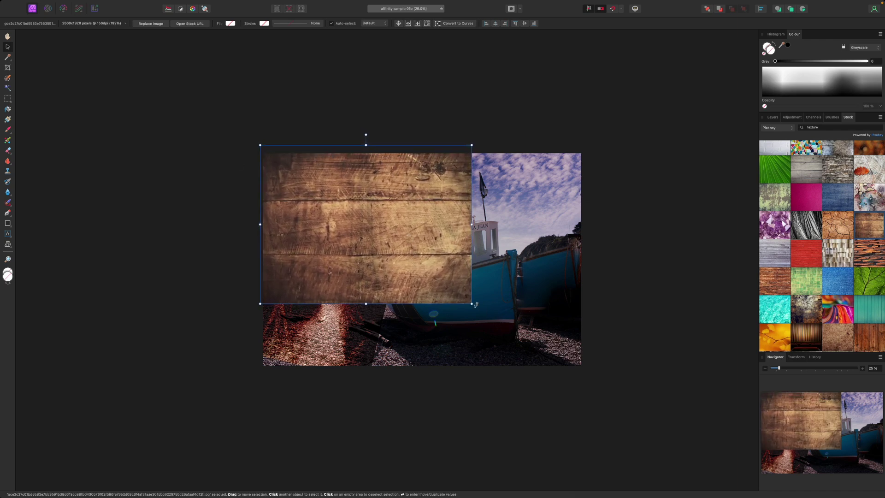
pyautogui.moveTo(471, 303)
pyautogui.mouseDown()
pyautogui.moveTo(608, 364)
pyautogui.moveTo(478, 291)
pyautogui.mouseUp()
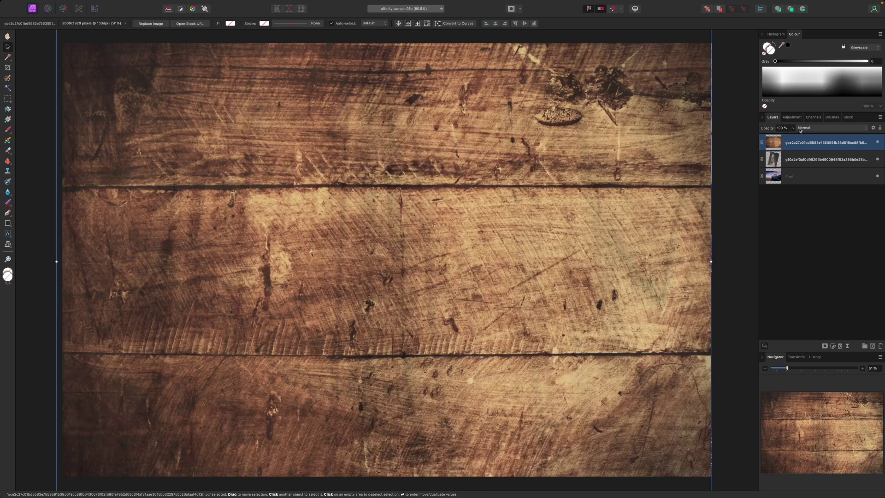
# Blend the wood texture layer in Hard Light mode, leaving its opacity at 100%.
pyautogui.click(867, 132)
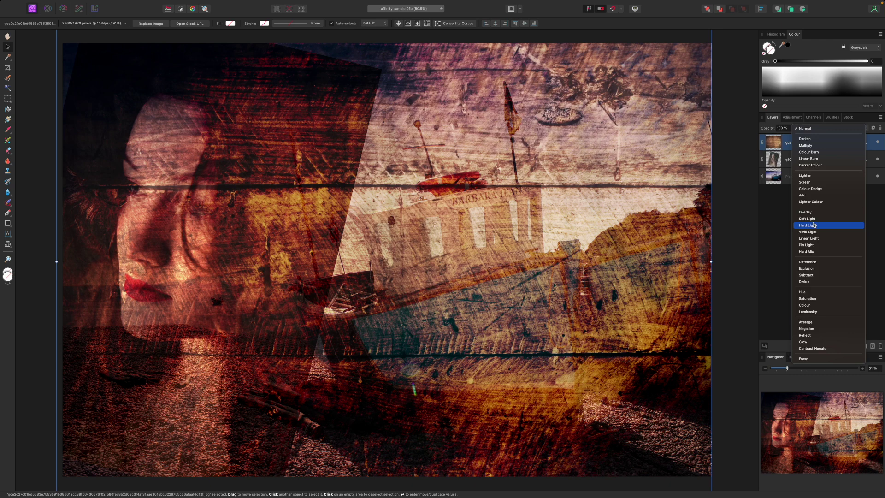
pyautogui.click(814, 225)
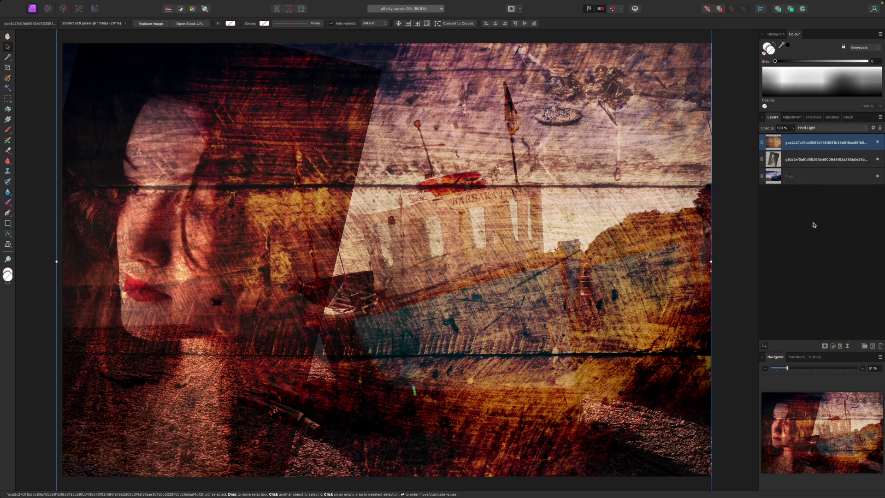
pyautogui.click(794, 128)
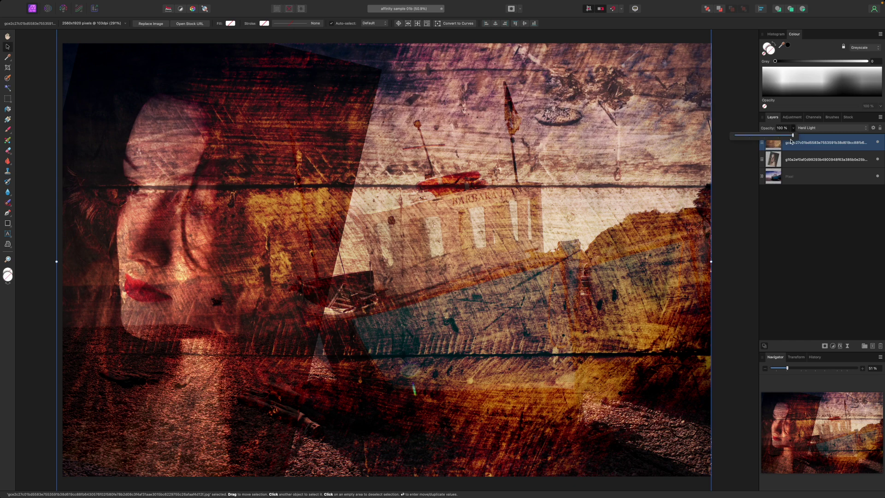
pyautogui.moveTo(794, 136)
pyautogui.mouseDown()
pyautogui.moveTo(761, 138)
pyautogui.moveTo(801, 138)
pyautogui.mouseUp()
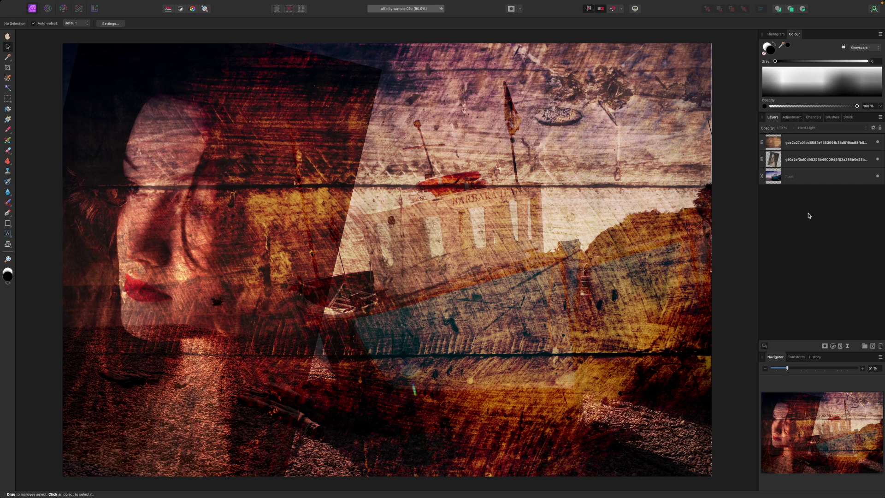
# Add a mask to the portrait layer and nest it beneath that layer.
pyautogui.click(782, 164)
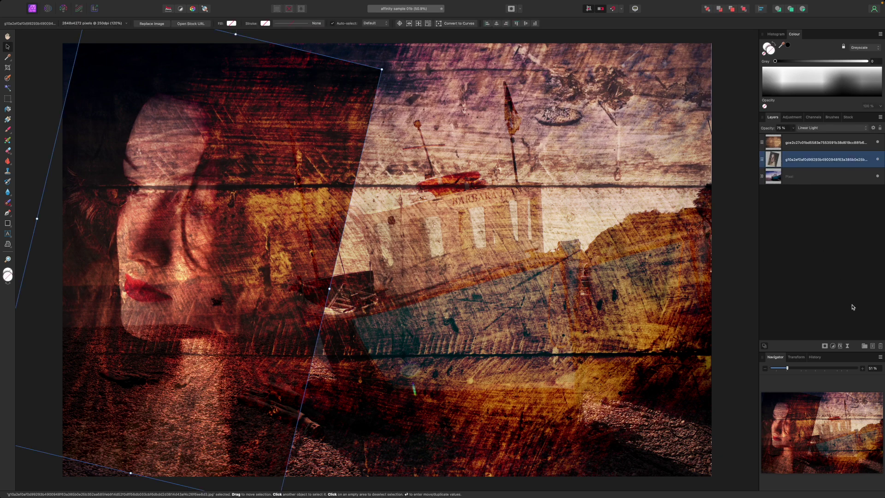
pyautogui.click(825, 346)
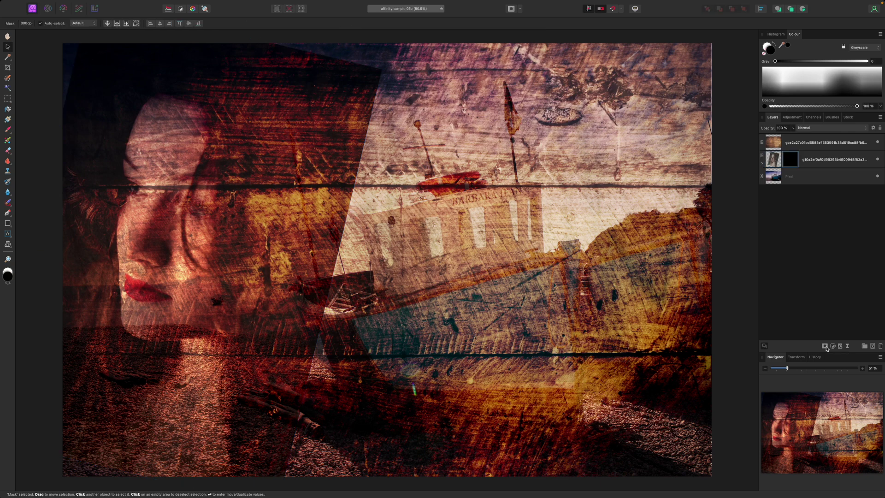
pyautogui.moveTo(790, 159); pyautogui.dragTo(777, 182)
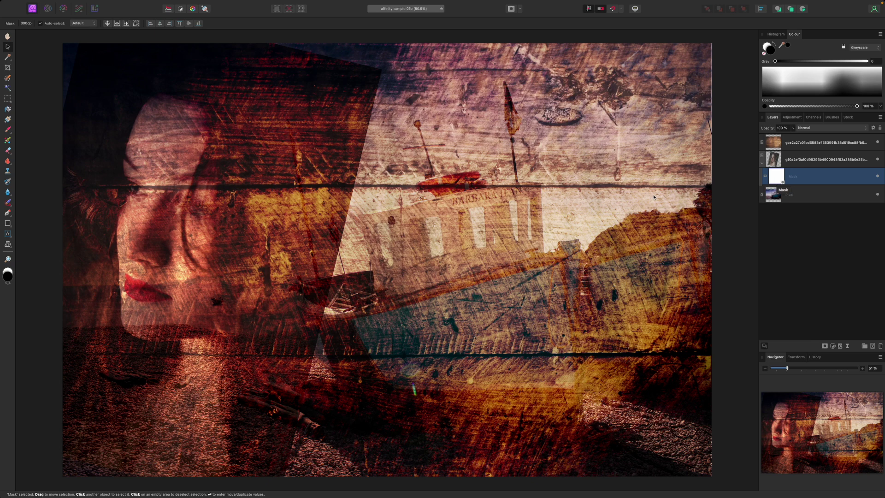
# Choose the Gradient tool with its type set to Elliptical.
pyautogui.click(7, 119)
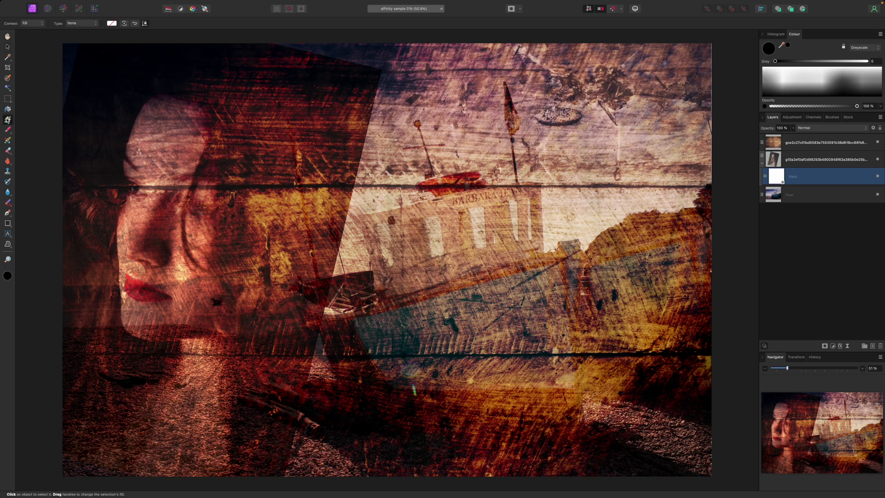
pyautogui.click(96, 24)
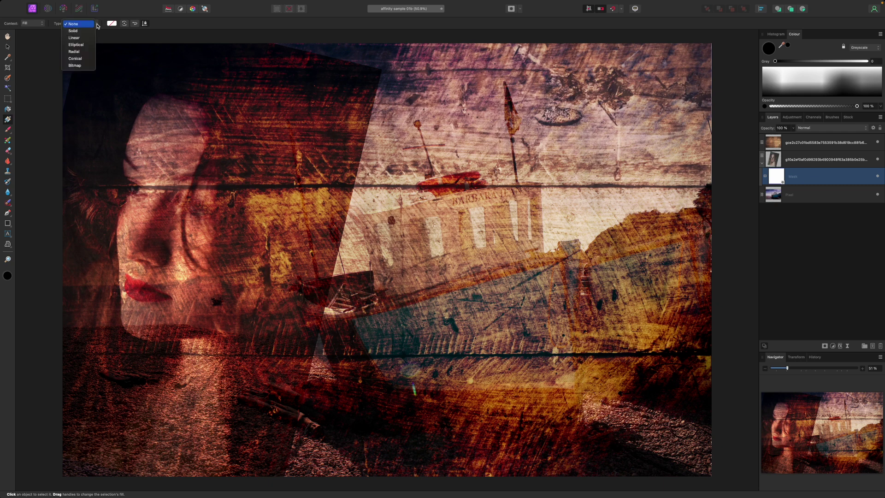
pyautogui.click(76, 45)
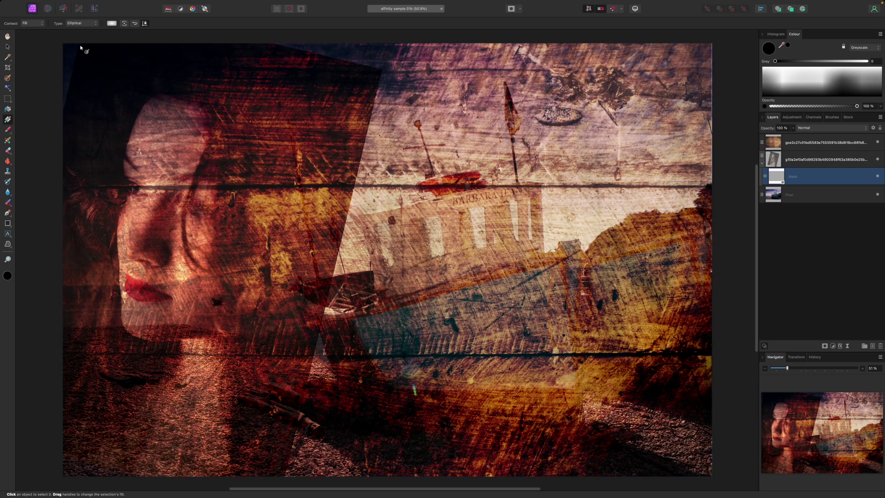
# Make the gradient's outer stop black so it runs white to black.
pyautogui.click(111, 24)
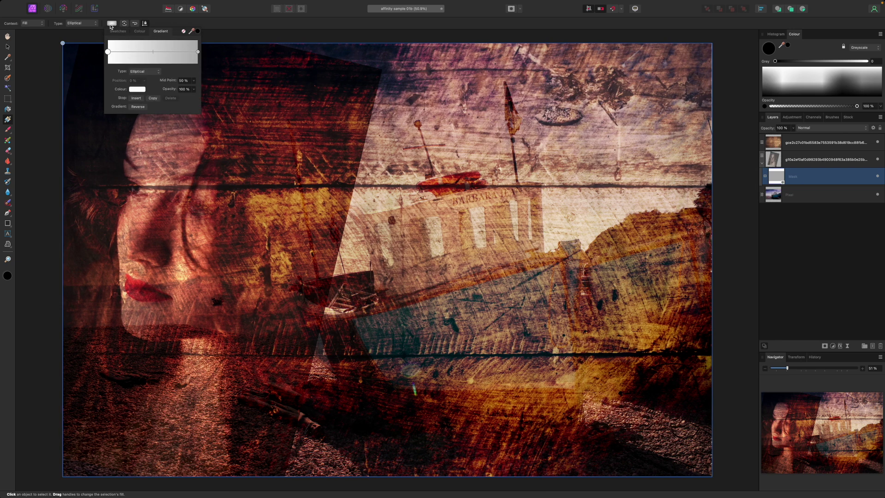
pyautogui.click(198, 52)
pyautogui.click(198, 31)
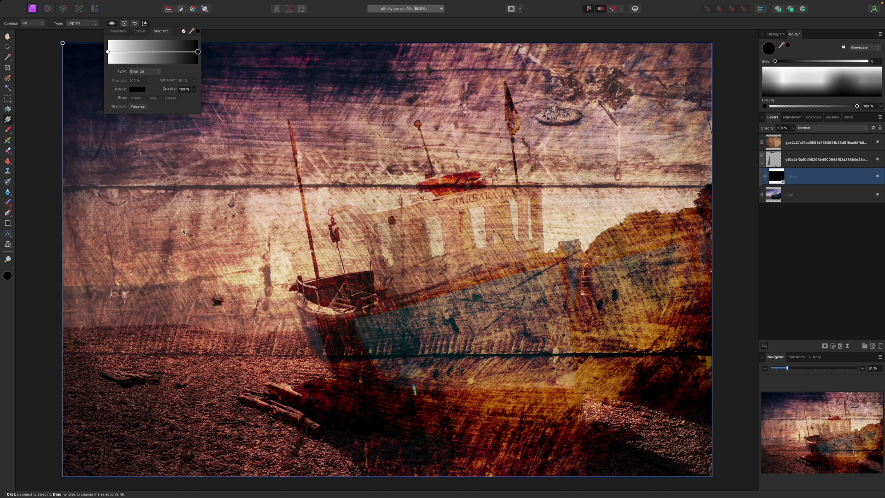
pyautogui.click(169, 204)
# Draw the elliptical gradient on the mask centred on the face and adjust its handles.
pyautogui.moveTo(169, 204)
pyautogui.mouseDown()
pyautogui.moveTo(190, 237)
pyautogui.moveTo(215, 326)
pyautogui.moveTo(188, 409)
pyautogui.moveTo(139, 447)
pyautogui.mouseUp()
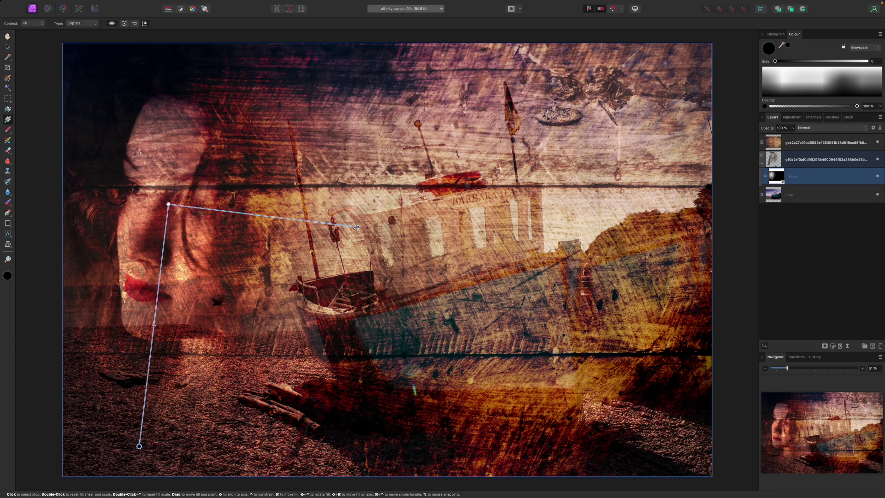
pyautogui.moveTo(359, 228); pyautogui.dragTo(337, 222)
pyautogui.moveTo(167, 207); pyautogui.dragTo(243, 194)
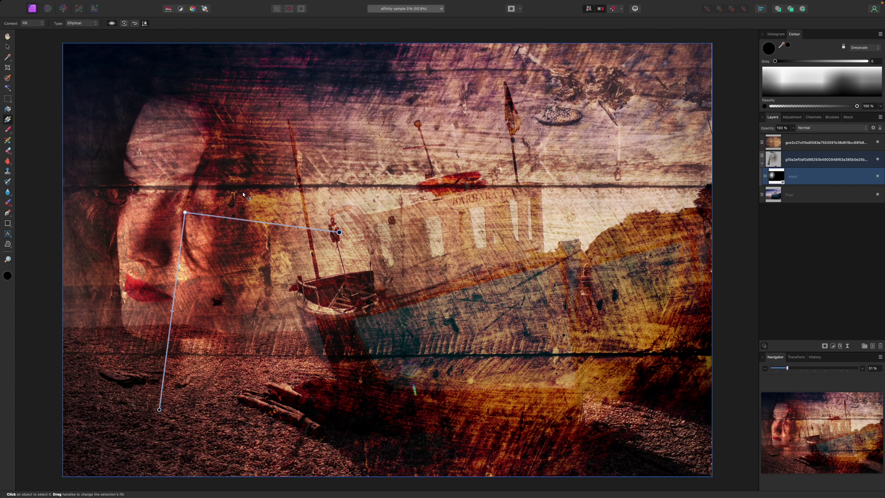